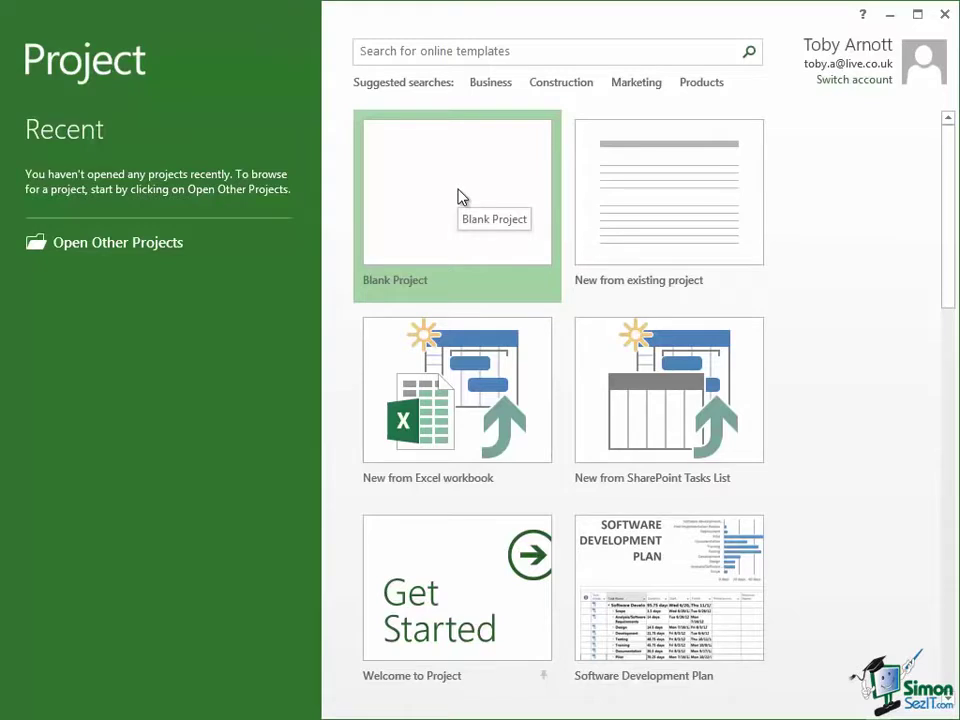
# Step: Create a blank project and enter Prepare site as the name of the first task
pyautogui.click(458, 197)
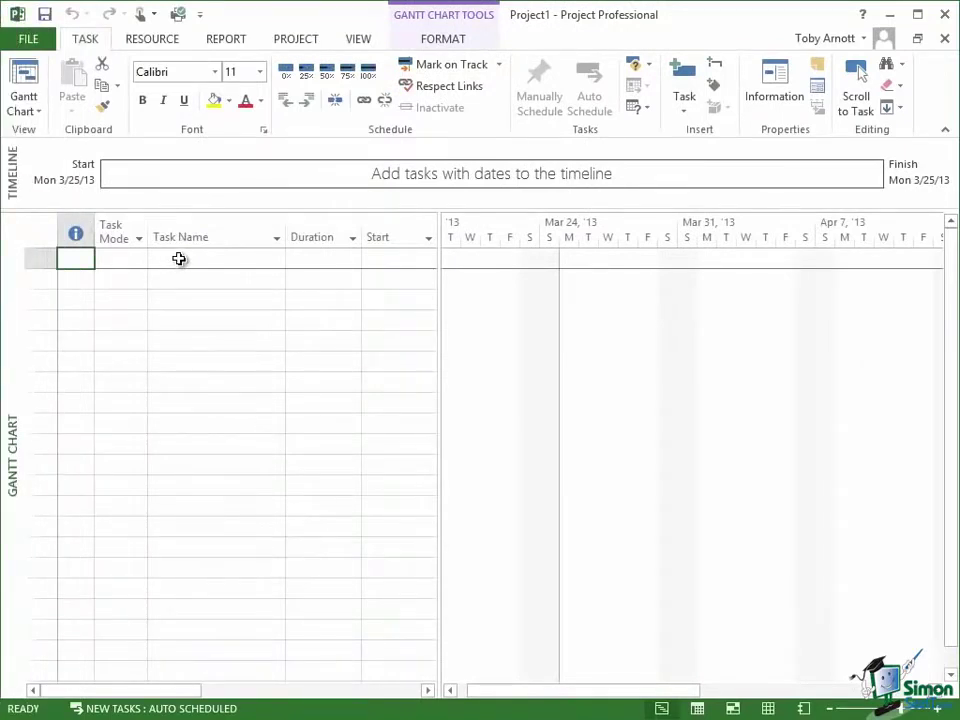
pyautogui.click(179, 259)
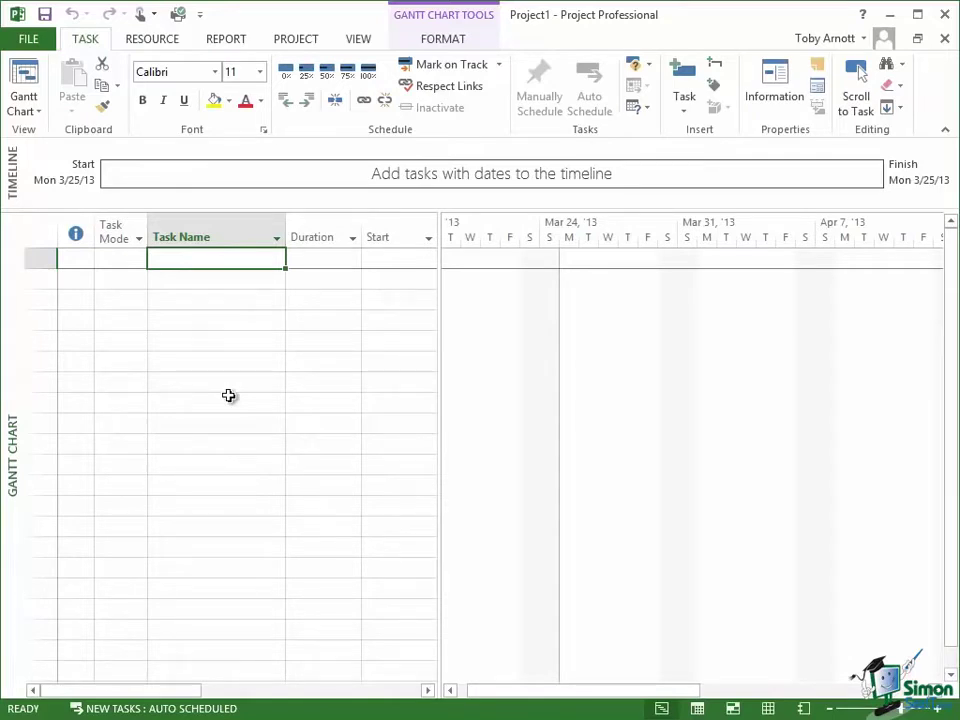
pyautogui.write('Prepar')
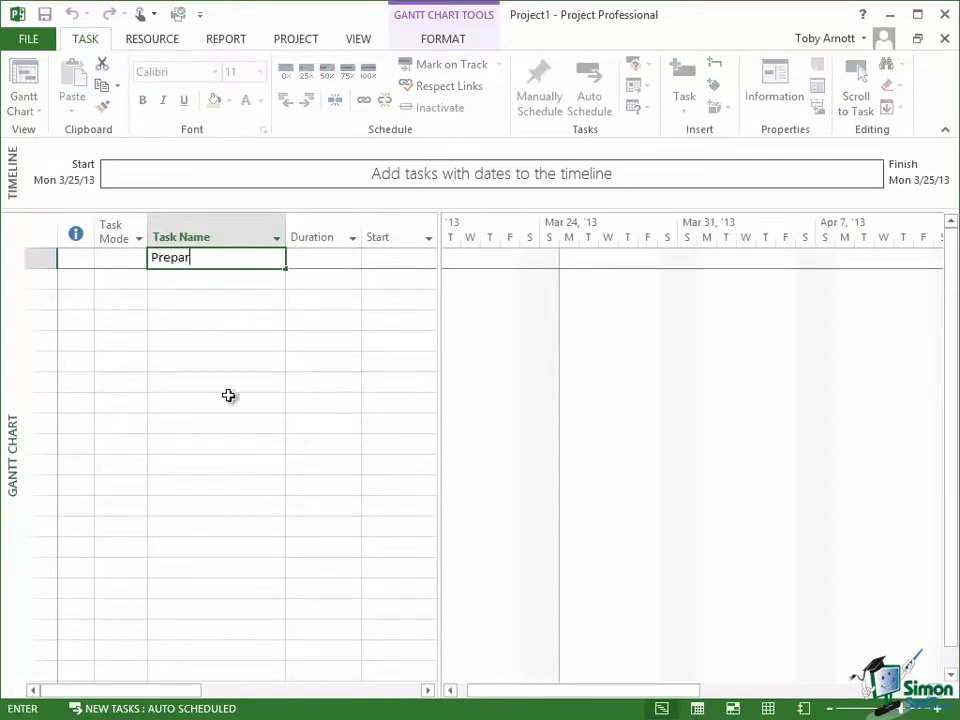
pyautogui.write('e site')
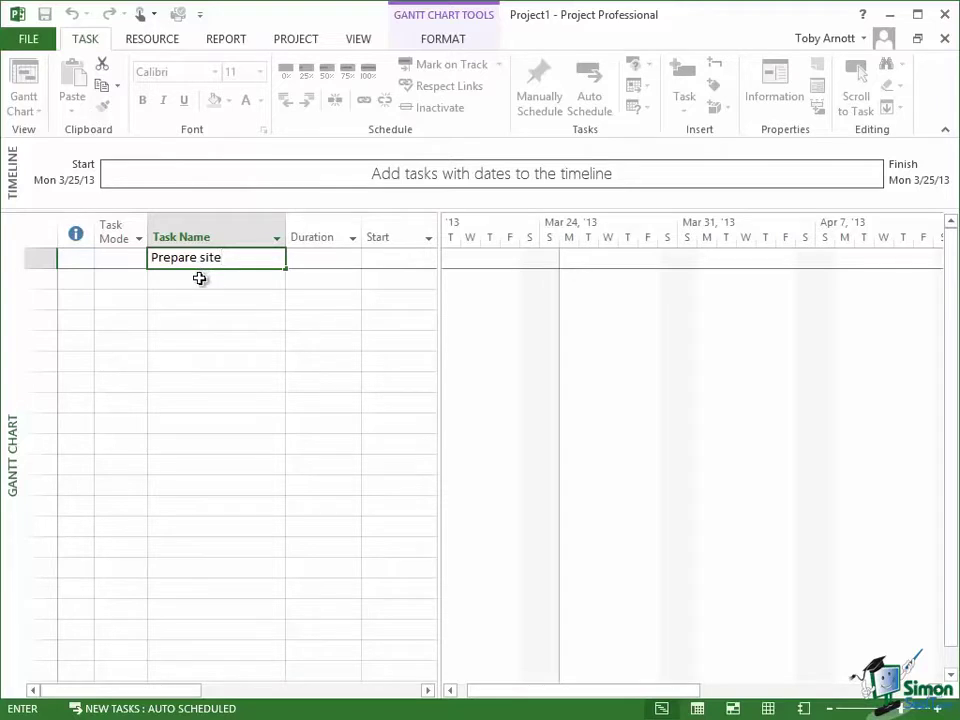
pyautogui.press('Return')
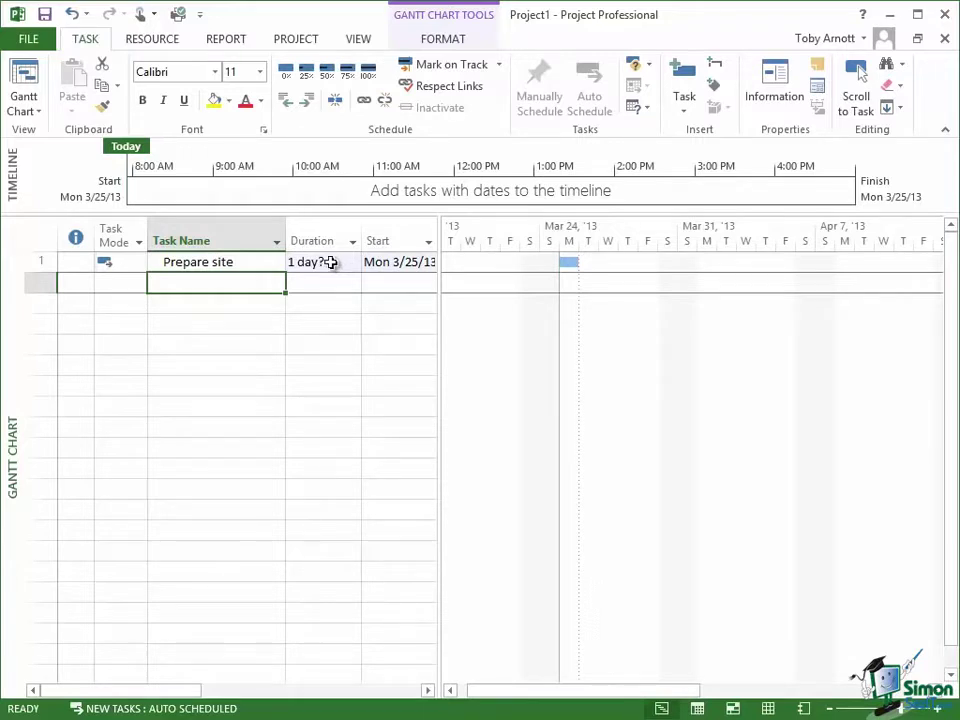
# Step: Adjust the duration of the Prepare site task in one-day increments to 5 days
pyautogui.click(331, 262)
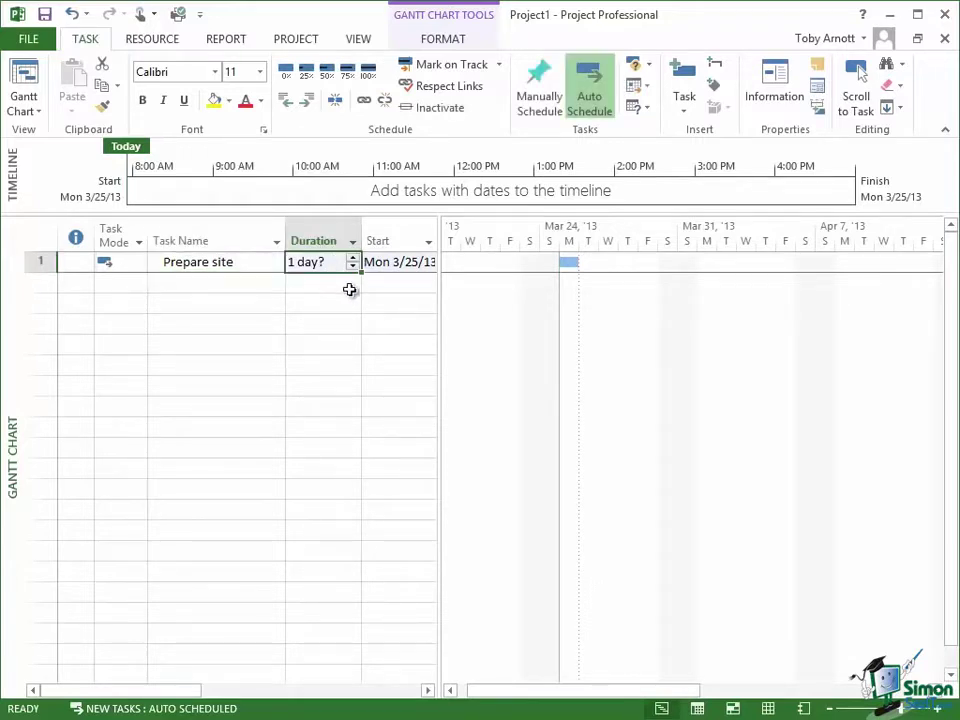
pyautogui.click(352, 258)
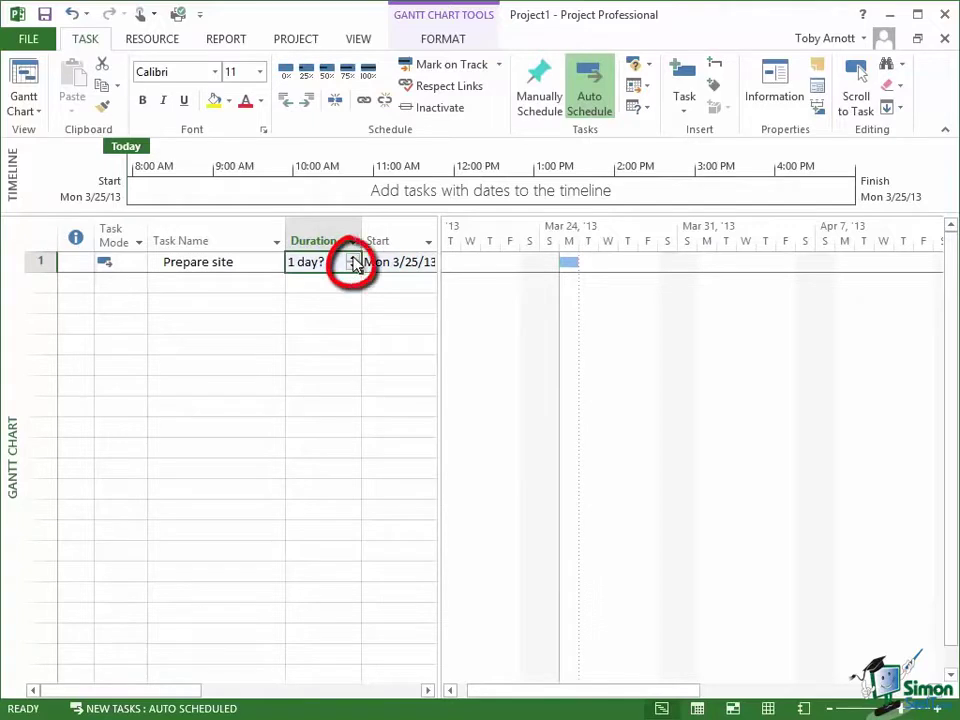
pyautogui.click(352, 258)
pyautogui.click(352, 258)
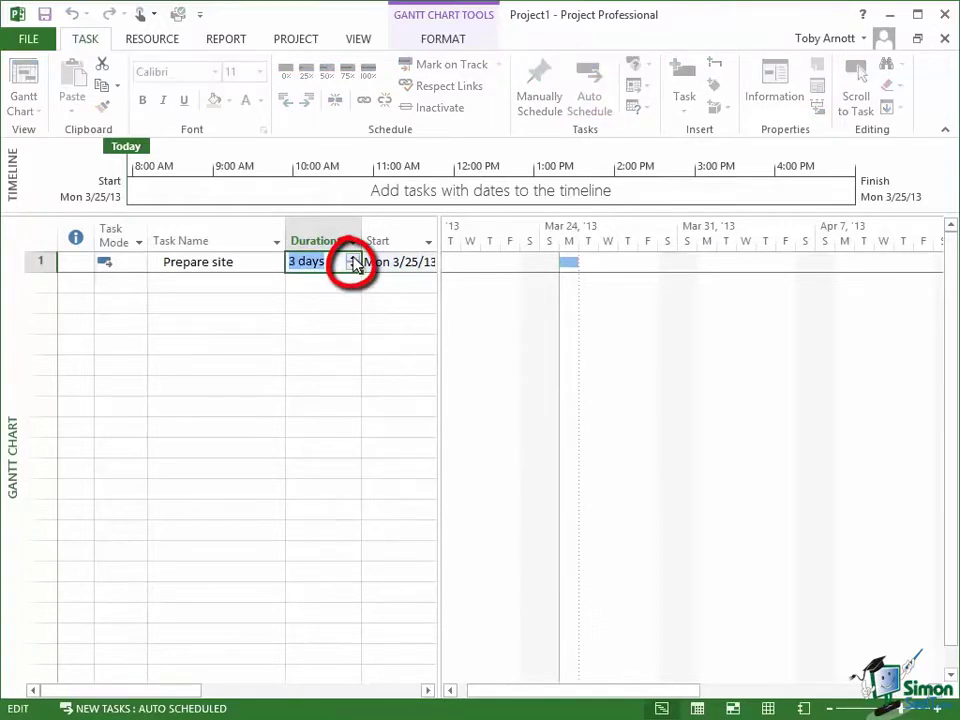
pyautogui.click(352, 258)
pyautogui.click(352, 258)
pyautogui.click(352, 258)
pyautogui.click(352, 258)
pyautogui.click(352, 266)
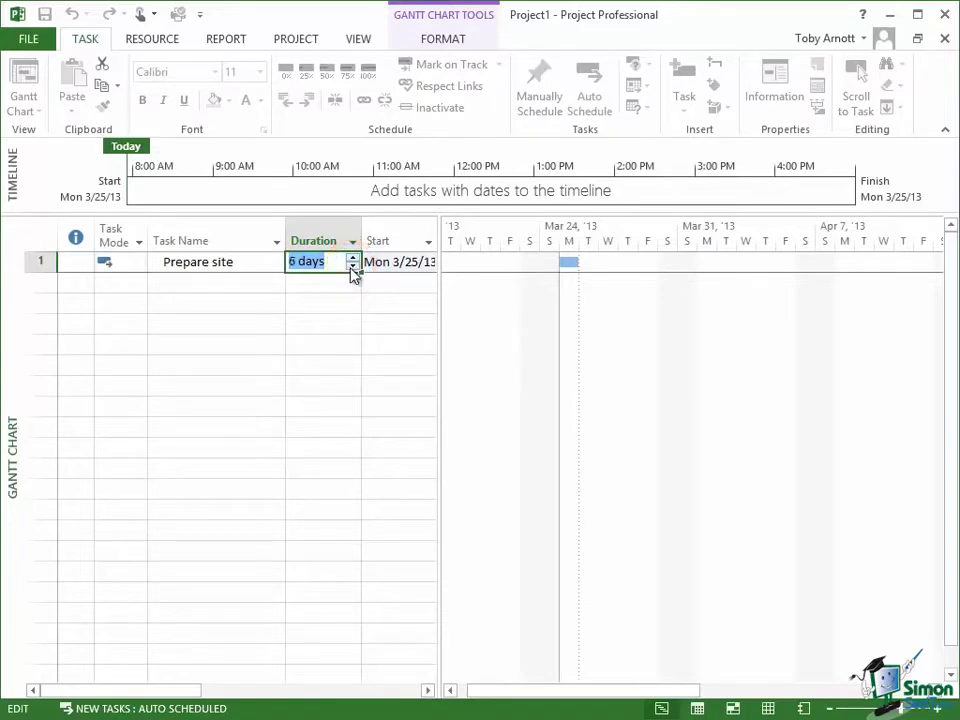
pyautogui.click(352, 266)
# Step: Set the duration of the Prepare site task to 10 days
pyautogui.click(327, 262)
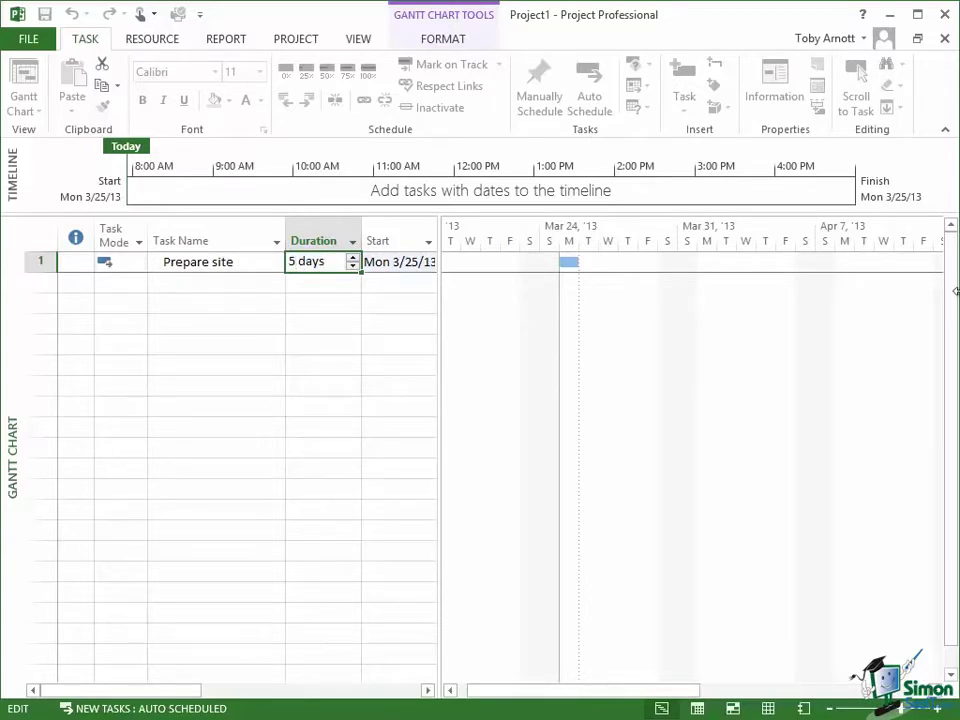
pyautogui.press('BackSpace')
pyautogui.write('10')
pyautogui.click(195, 281)
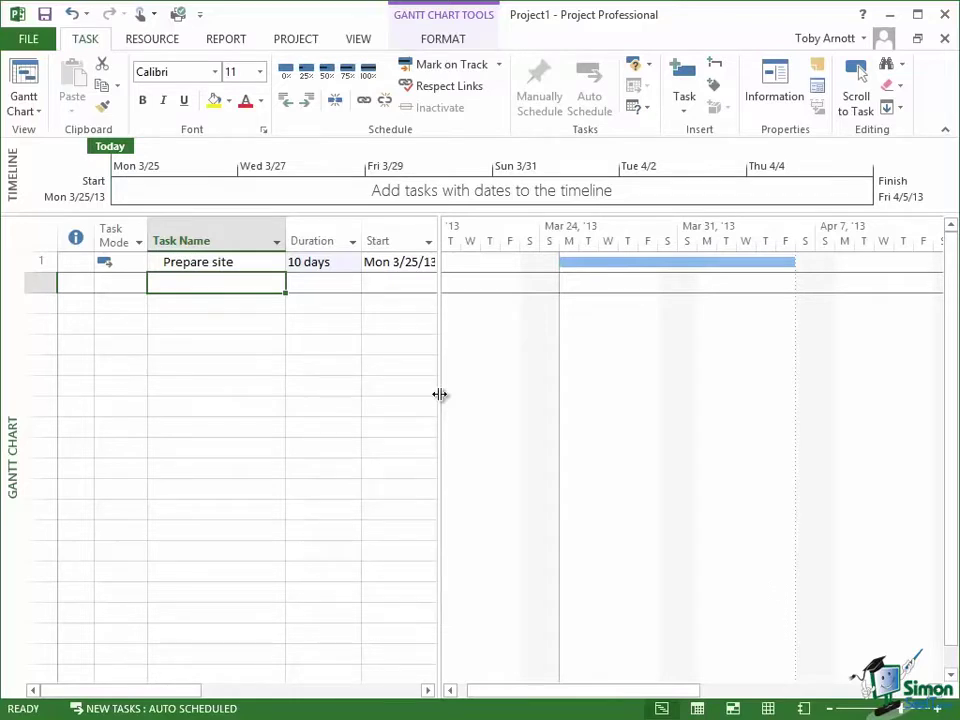
# Step: Widen the task table beside the Gantt chart and its Start column slightly so that the full start date fits
pyautogui.moveTo(440, 394); pyautogui.dragTo(440, 394)
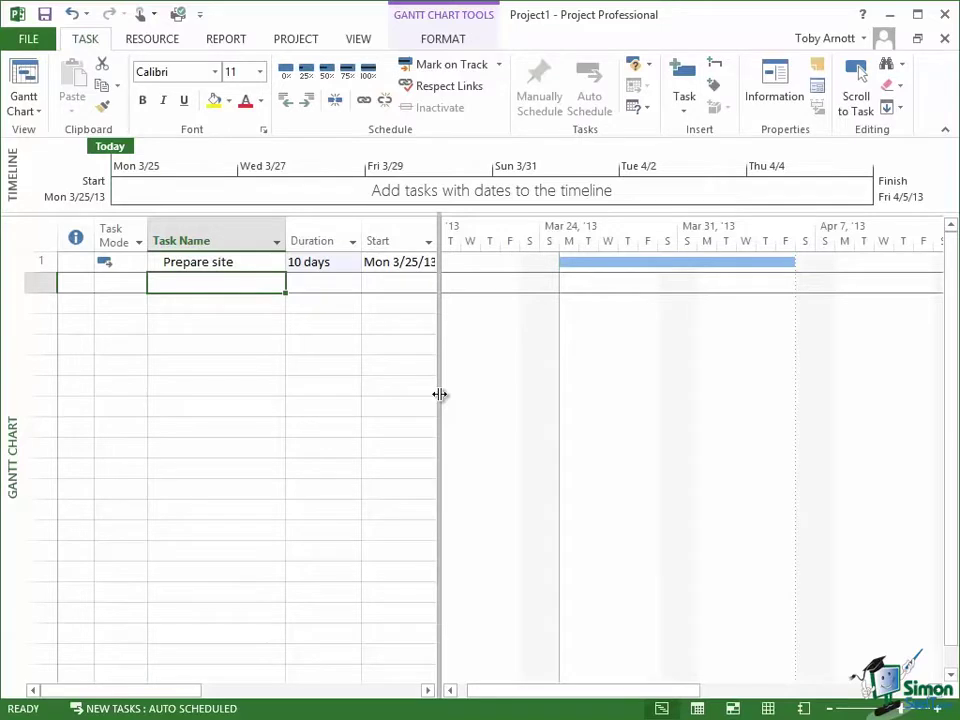
pyautogui.moveTo(440, 394); pyautogui.dragTo(454, 512)
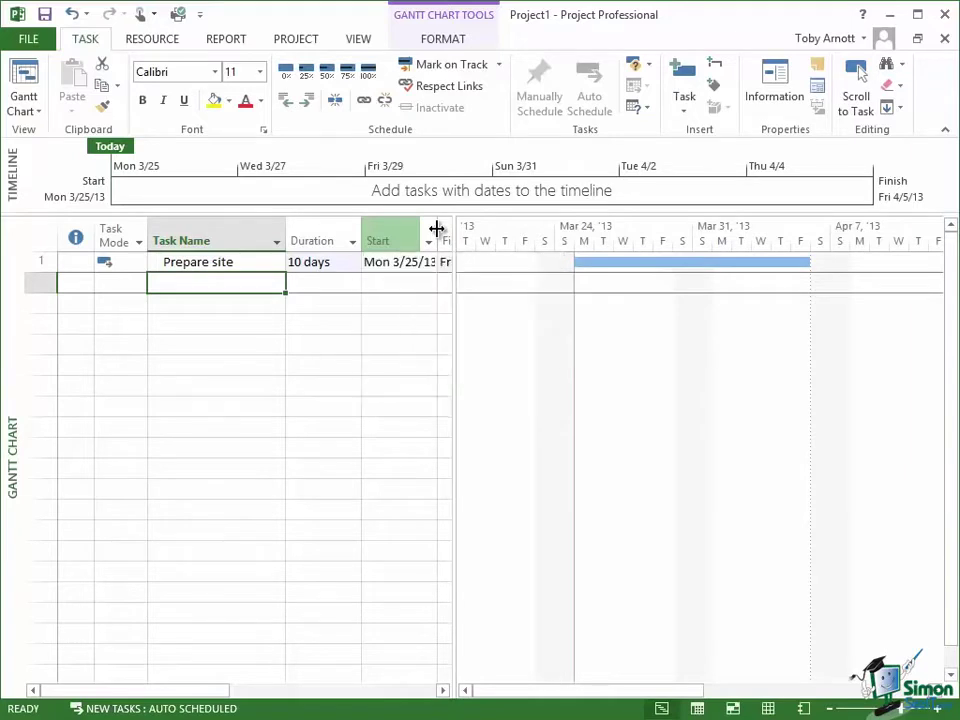
pyautogui.moveTo(437, 229); pyautogui.dragTo(446, 228)
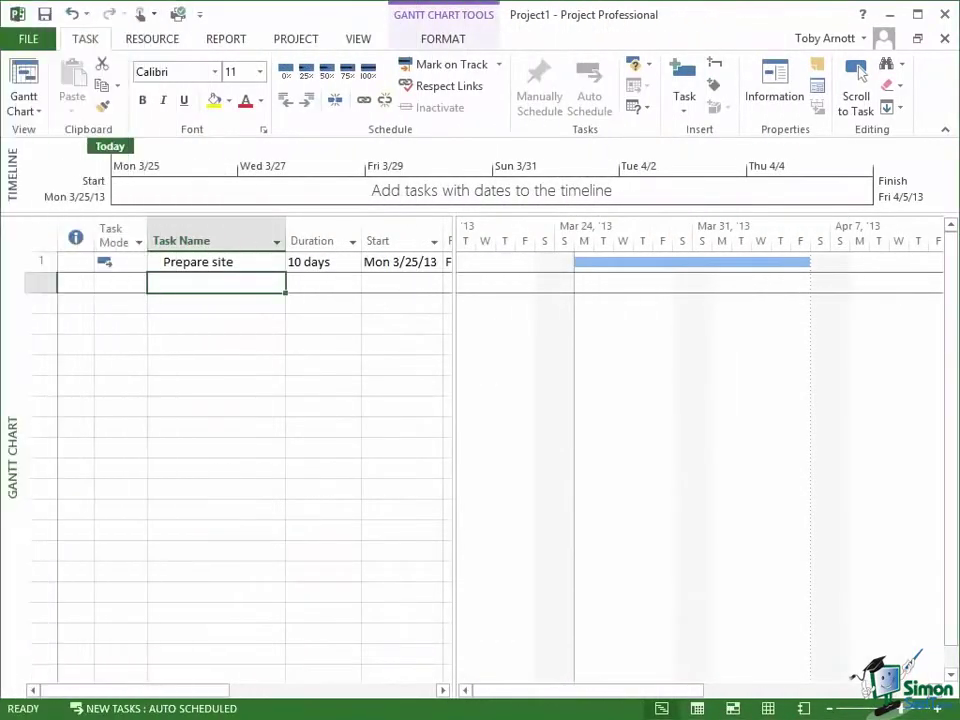
# Step: Set the Prepare site start date to March 4, 2013, accepting a start before the project start date, and bring its Gantt bar into view
pyautogui.click(401, 262)
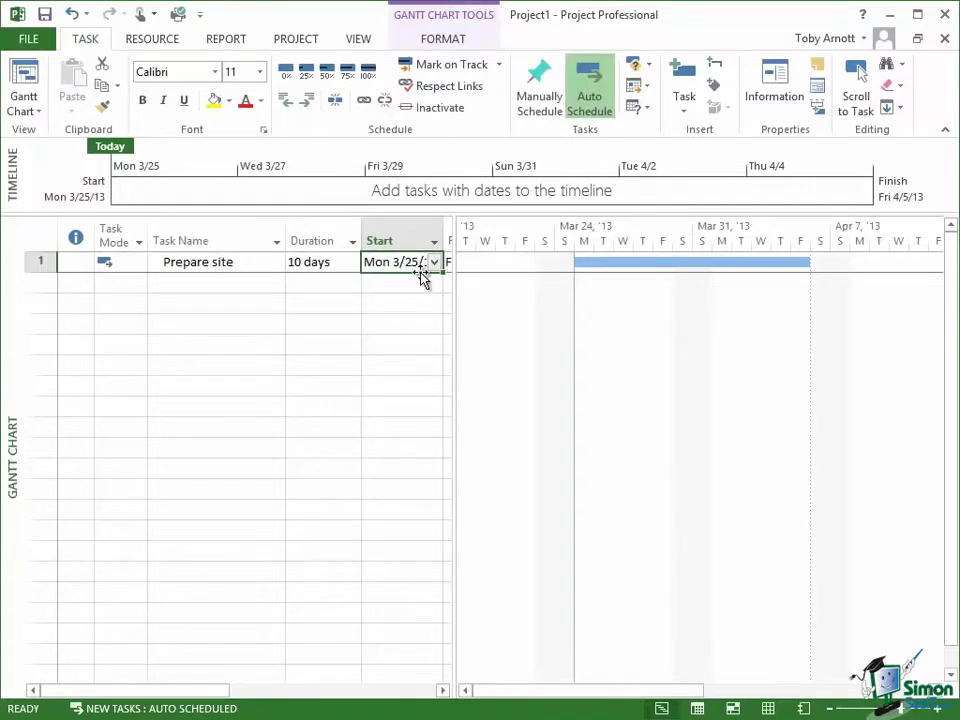
pyautogui.click(435, 263)
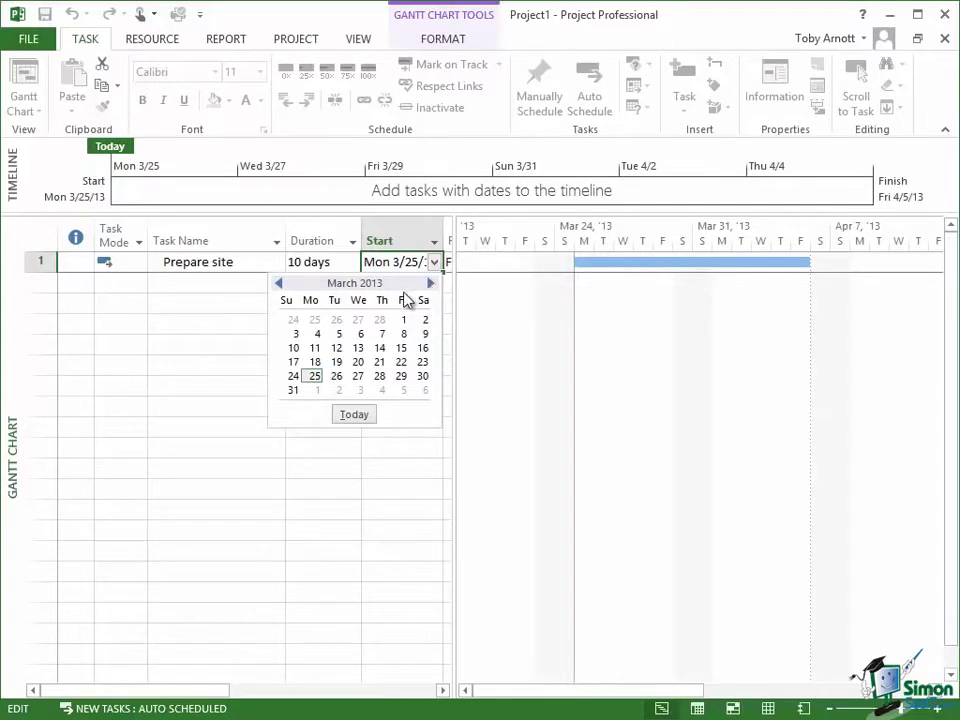
pyautogui.click(315, 334)
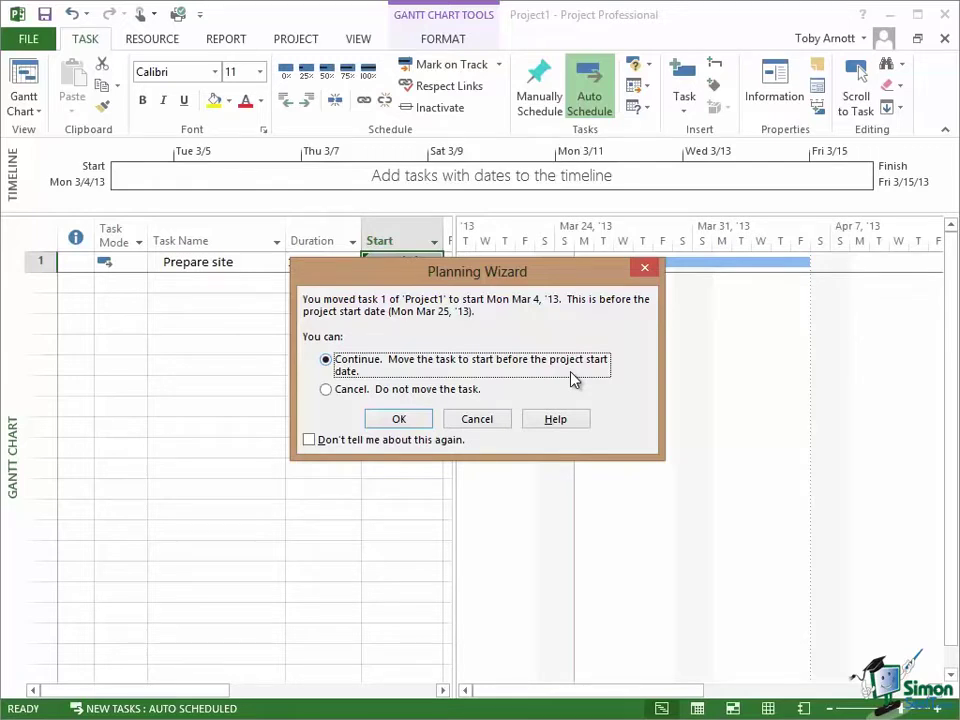
pyautogui.click(399, 420)
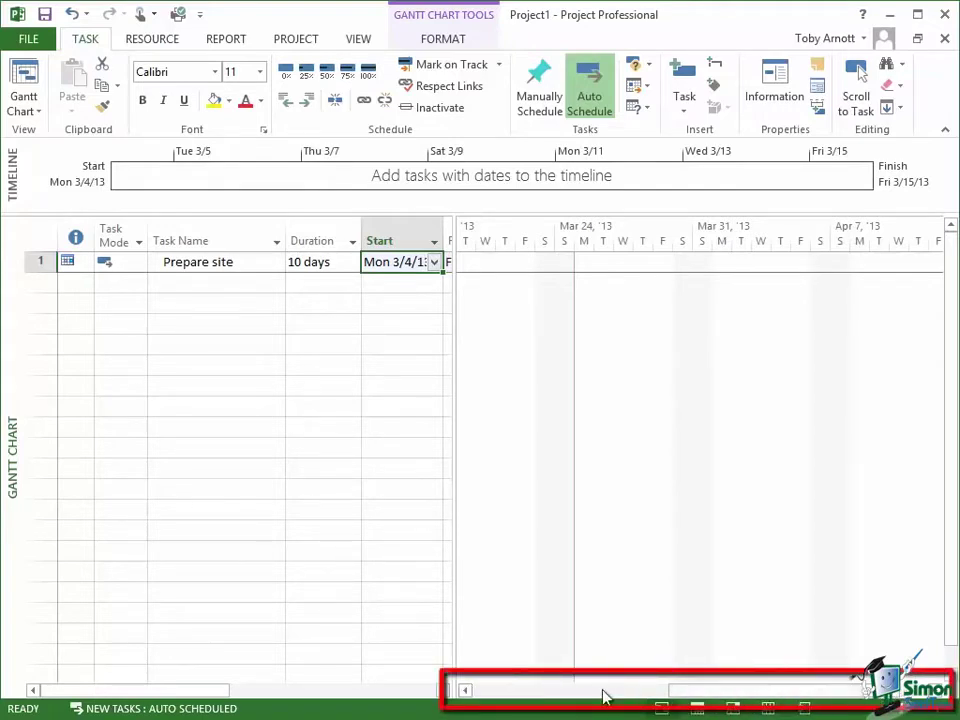
pyautogui.click(465, 691)
pyautogui.click(465, 691)
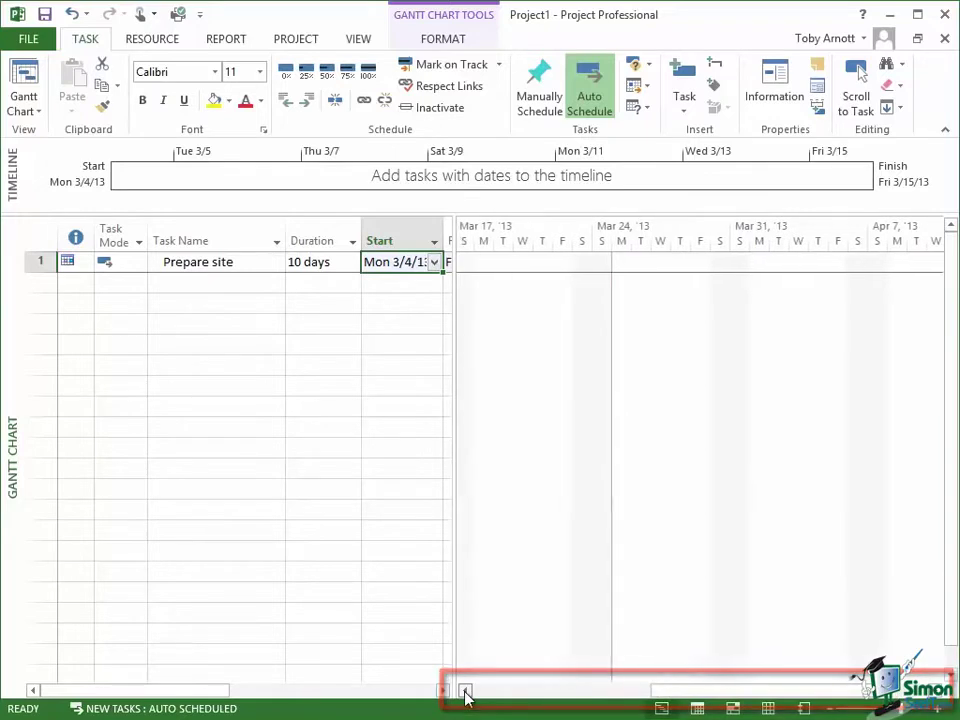
pyautogui.click(465, 691)
pyautogui.click(465, 691)
pyautogui.click(465, 691)
pyautogui.click(465, 691)
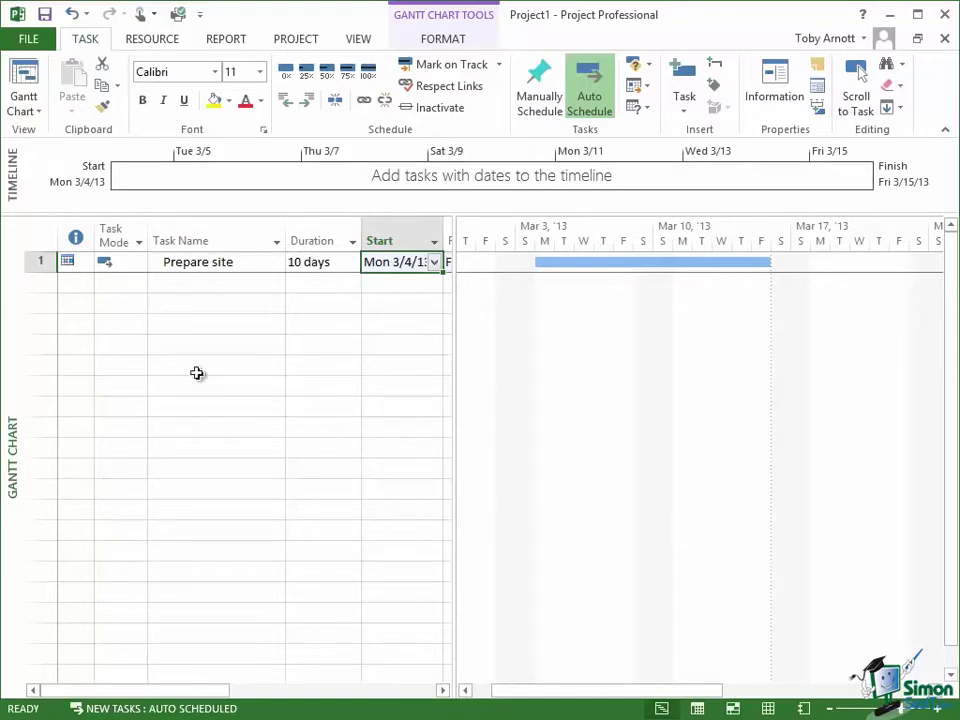
# Step: Switch the Prepare site task mode to Manually Scheduled and back to Auto Scheduled
pyautogui.moveTo(117, 236)
pyautogui.click(126, 264)
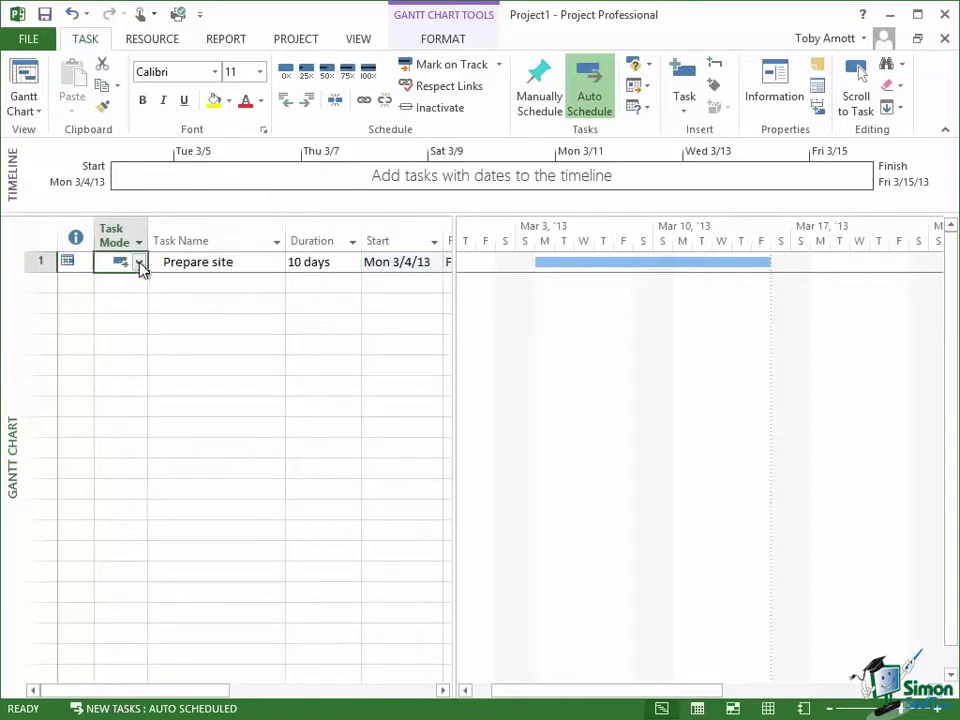
pyautogui.click(140, 263)
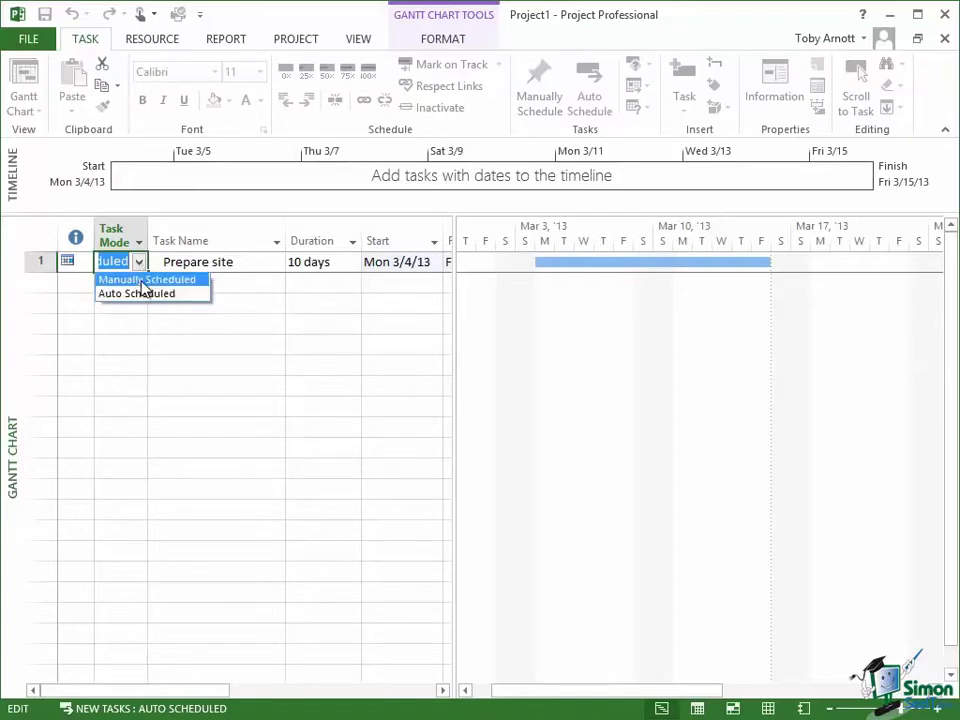
pyautogui.click(143, 281)
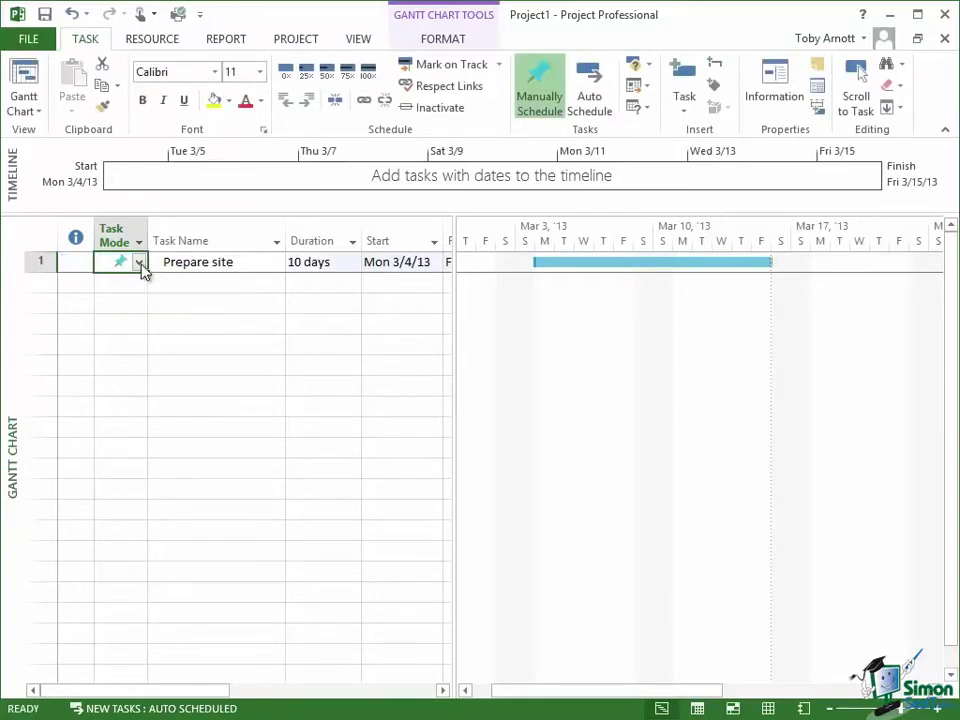
pyautogui.click(140, 266)
pyautogui.click(139, 292)
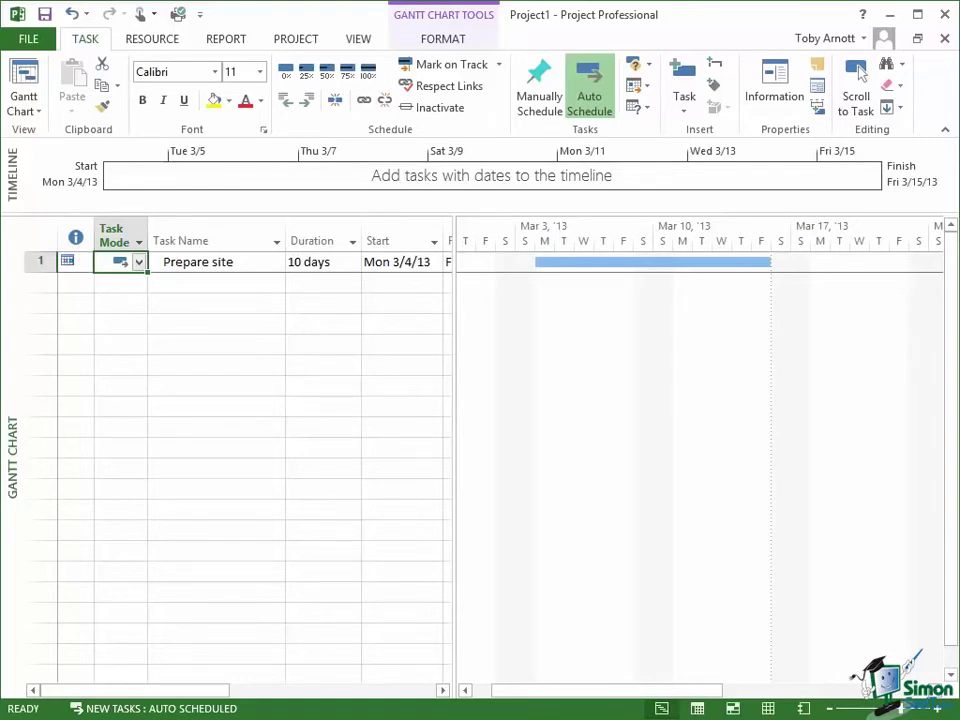
# Step: Start saving a copy of the project on the computer, choosing the 0085 Files folder on drive E as the location
pyautogui.click(31, 40)
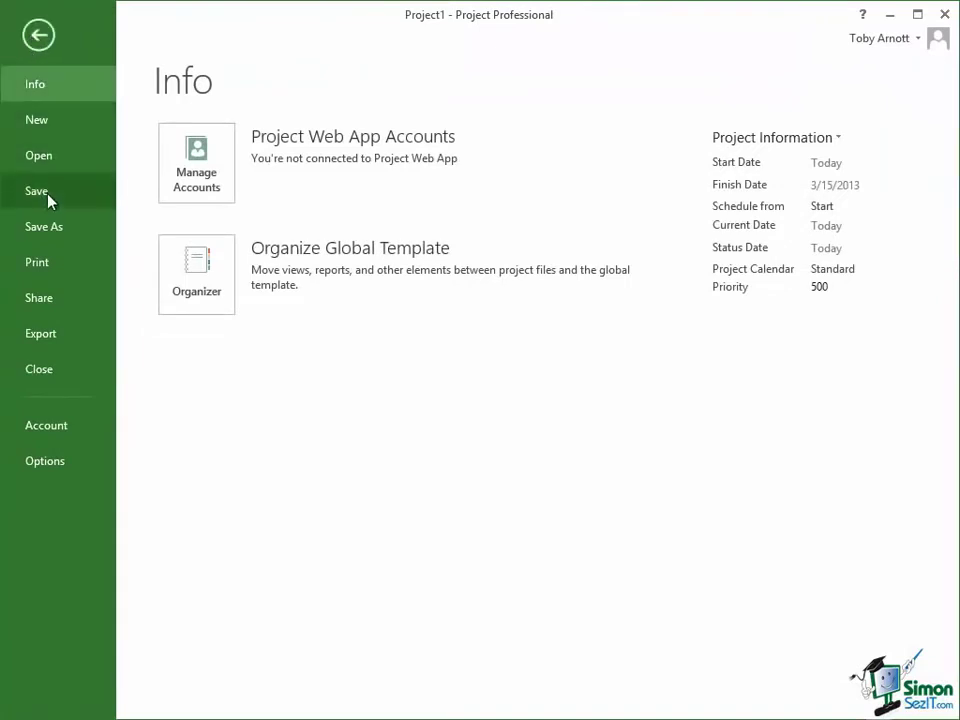
pyautogui.click(50, 233)
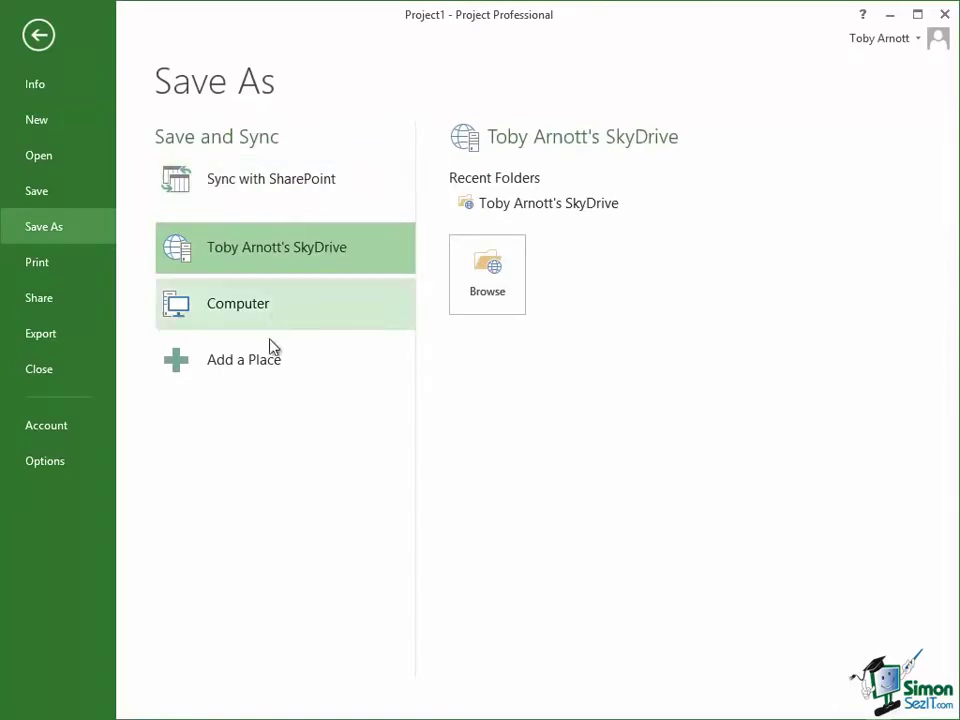
pyautogui.click(215, 310)
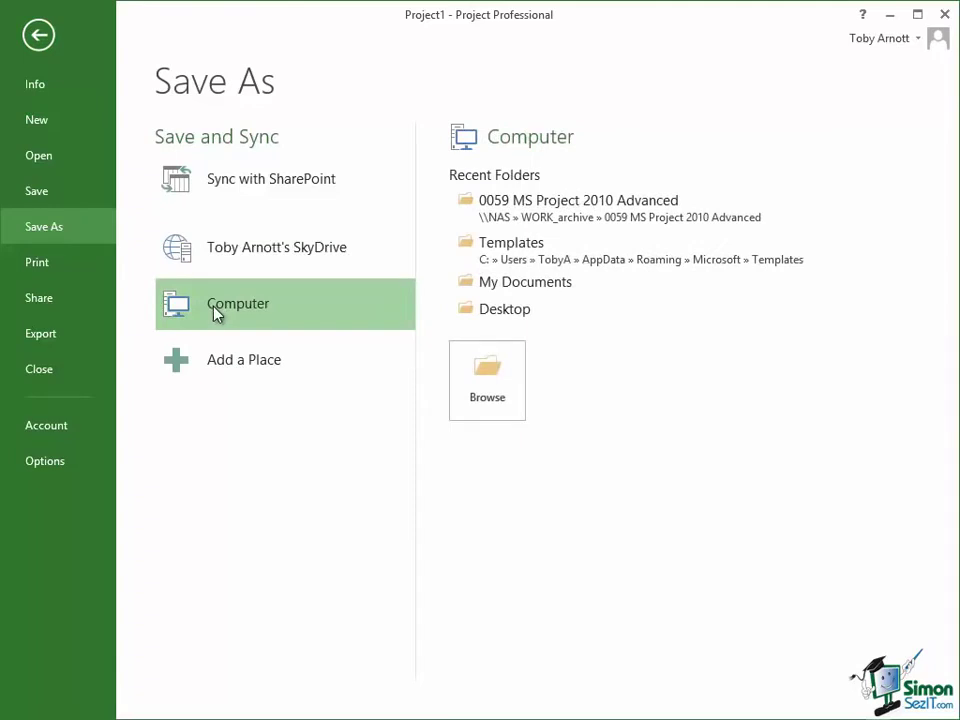
pyautogui.click(500, 382)
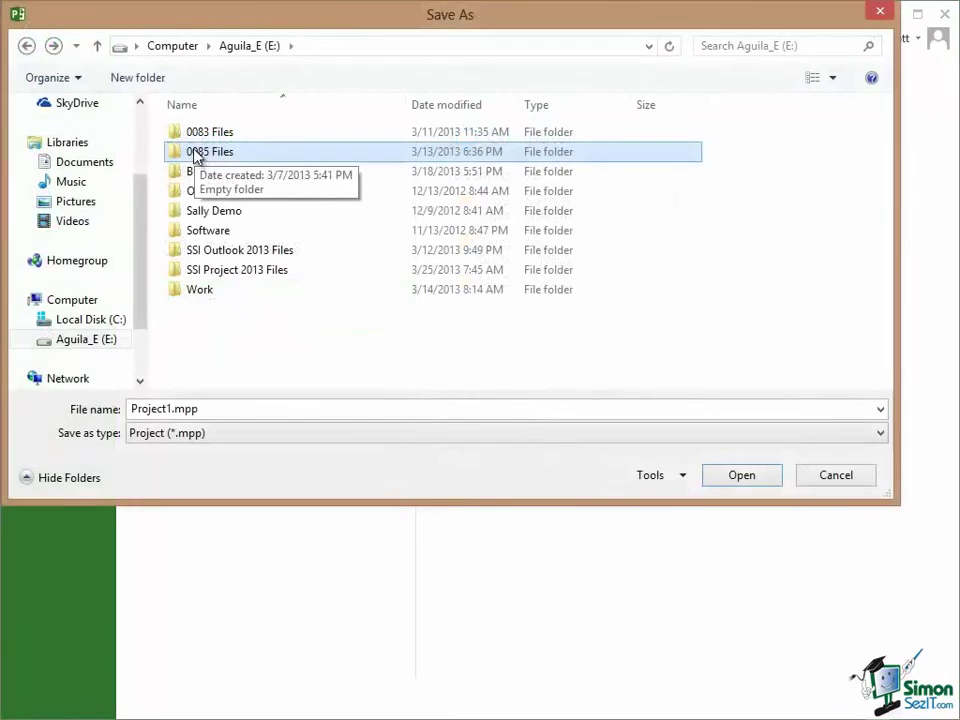
pyautogui.doubleClick(268, 154)
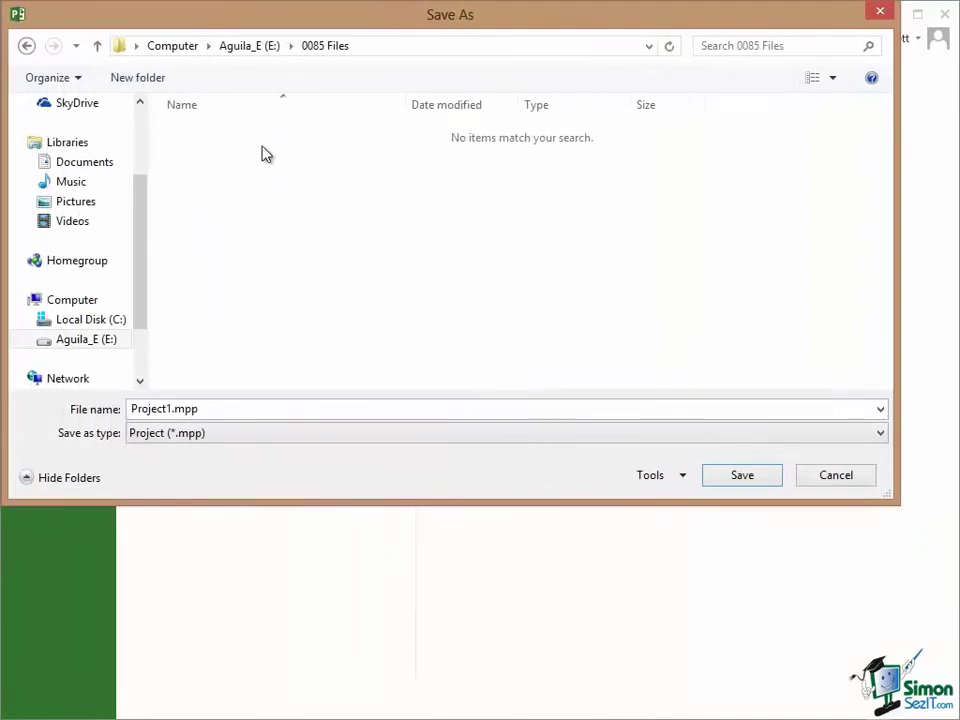
# Step: Name the project file House build 01.mpp and save it in the 0085 Files folder
pyautogui.click(173, 410)
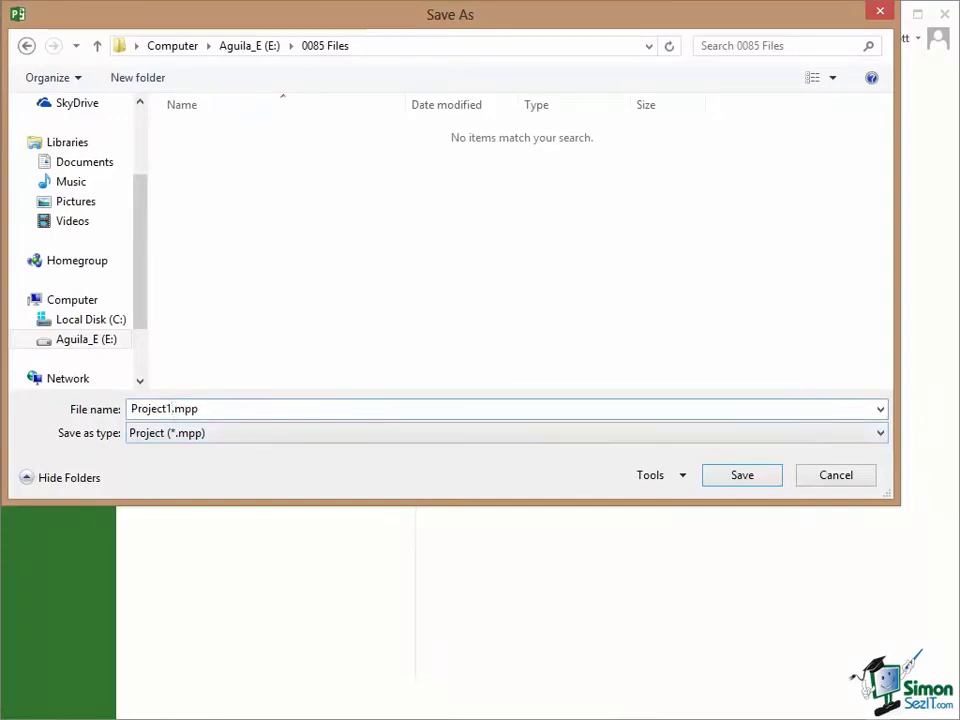
pyautogui.press('BackSpace')
pyautogui.press('BackSpace')
pyautogui.press('BackSpace')
pyautogui.press('BackSpace')
pyautogui.press('BackSpace')
pyautogui.press('BackSpace')
pyautogui.press('BackSpace')
pyautogui.press('BackSpace')
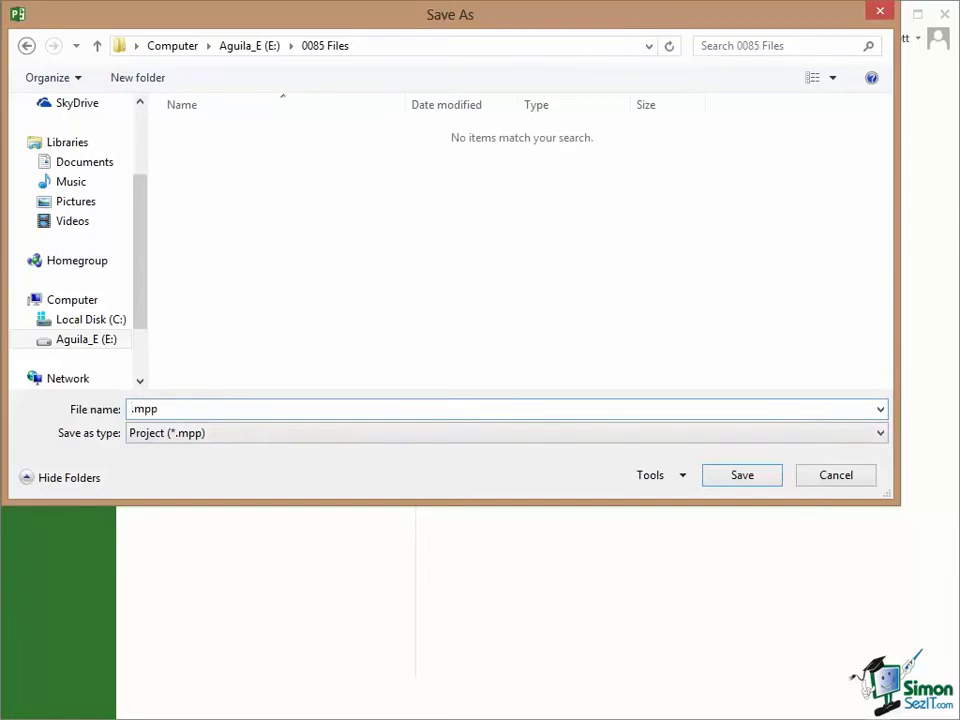
pyautogui.write('House build')
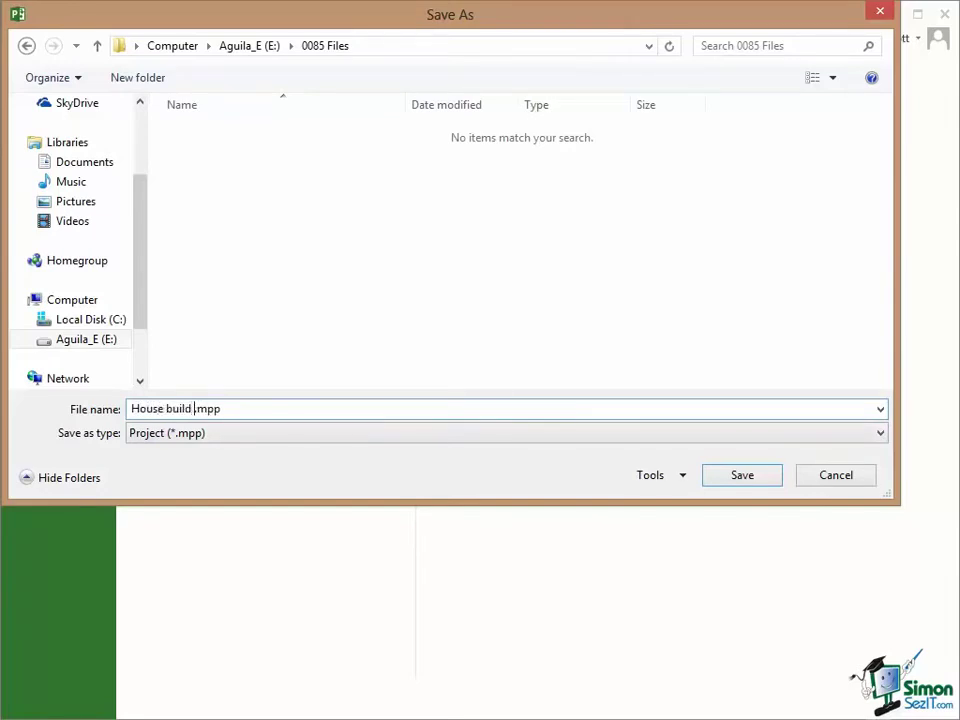
pyautogui.write(' 01')
pyautogui.click(742, 476)
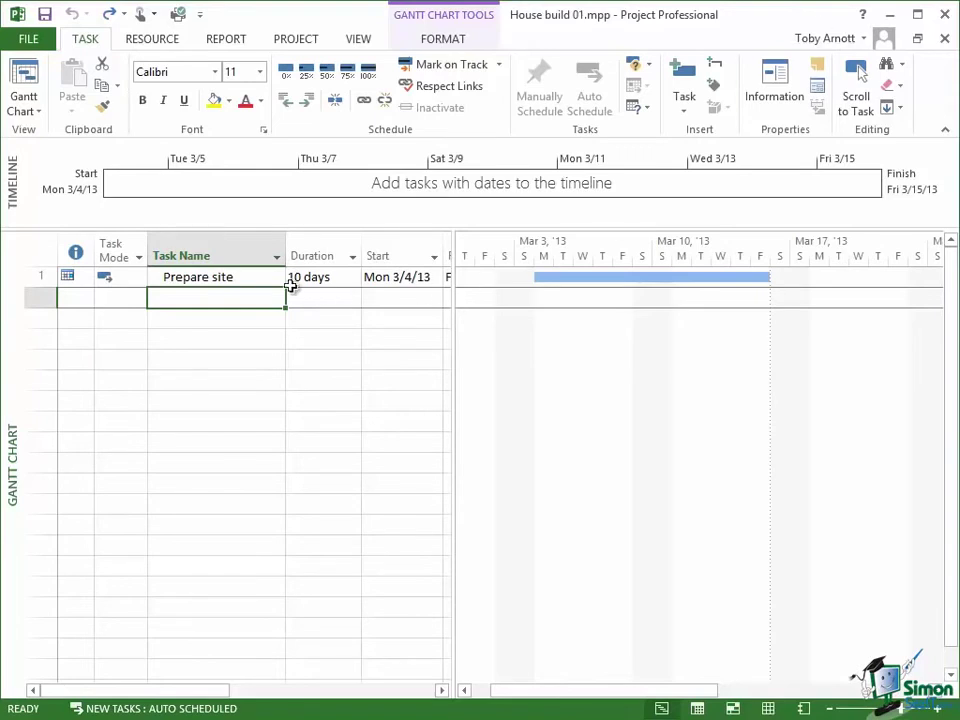
# Step: Examine the Prepare site task information, from general details and predecessors through resources, advanced settings, notes and custom fields, and close it without changes
pyautogui.click(230, 279)
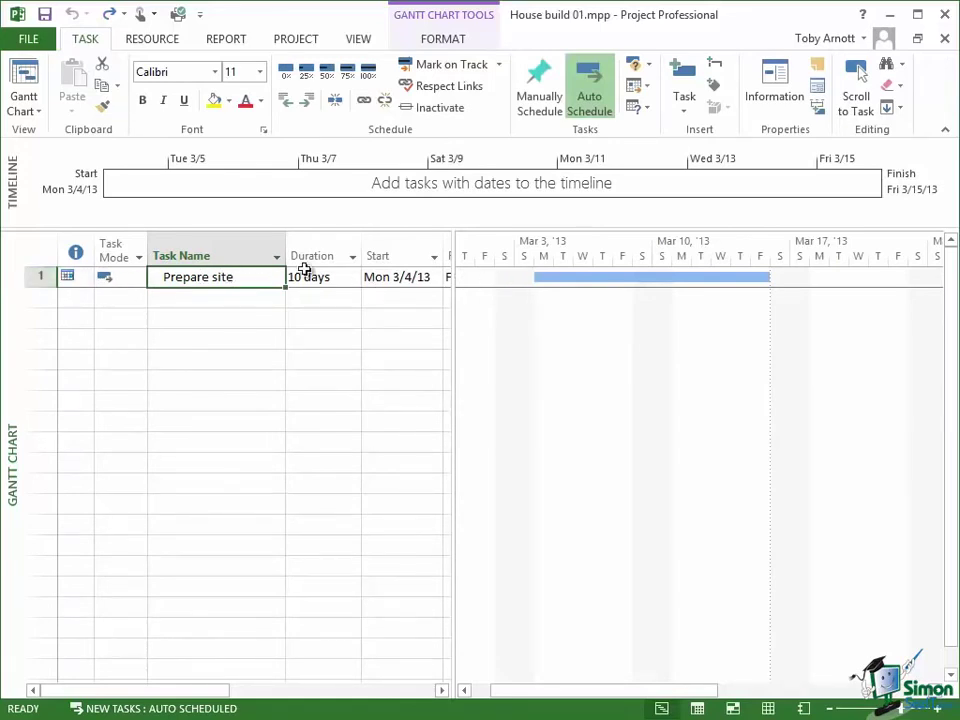
pyautogui.rightClick(232, 279)
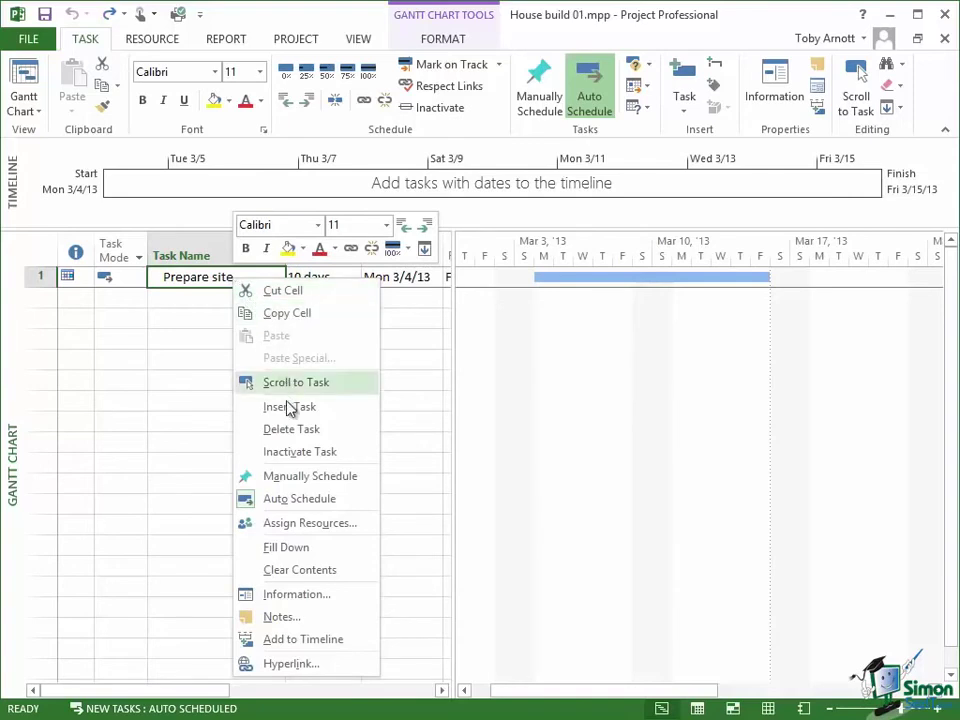
pyautogui.click(291, 596)
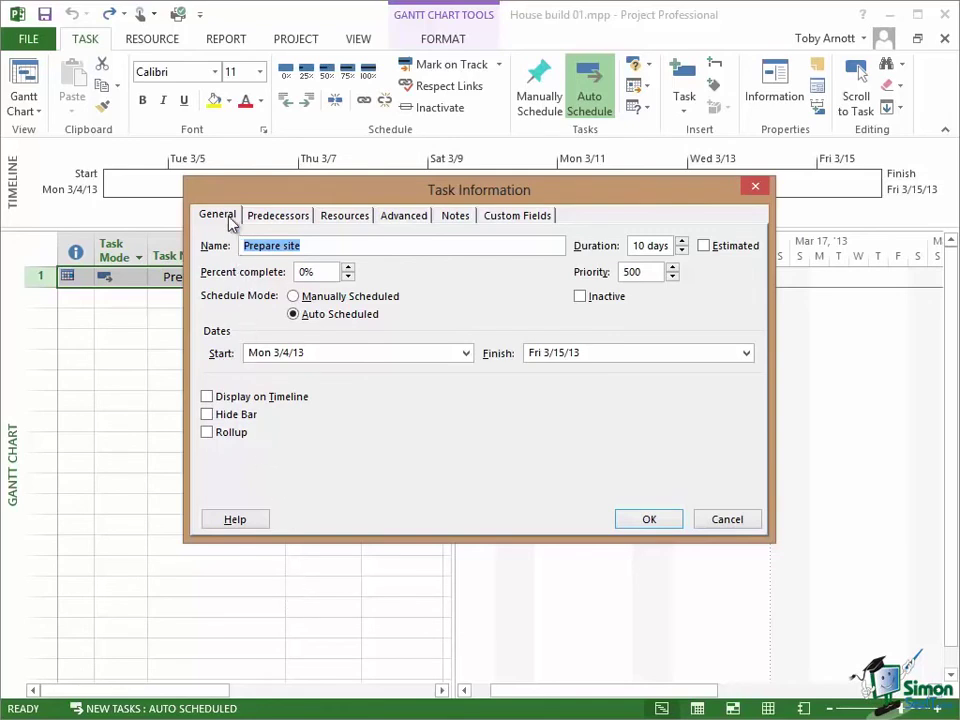
pyautogui.click(285, 216)
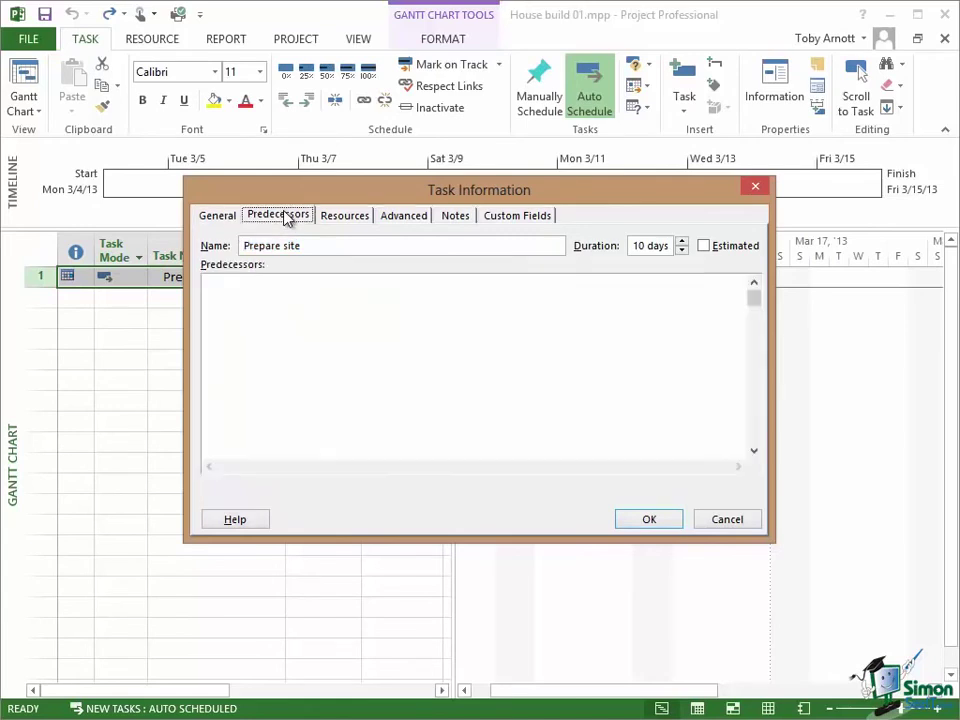
pyautogui.click(362, 217)
pyautogui.click(406, 217)
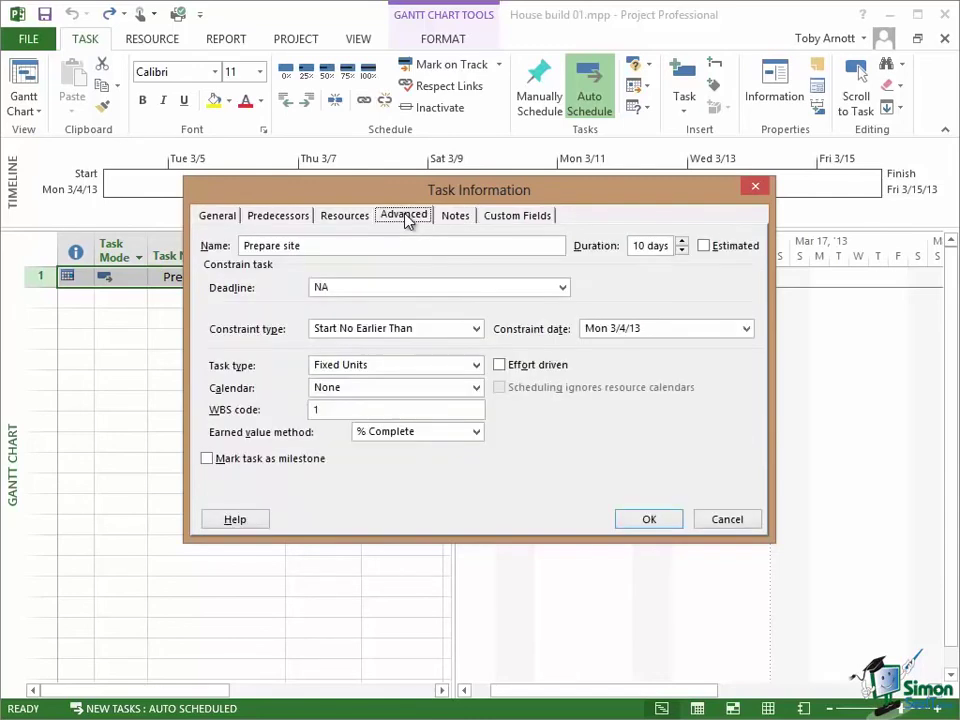
pyautogui.click(443, 219)
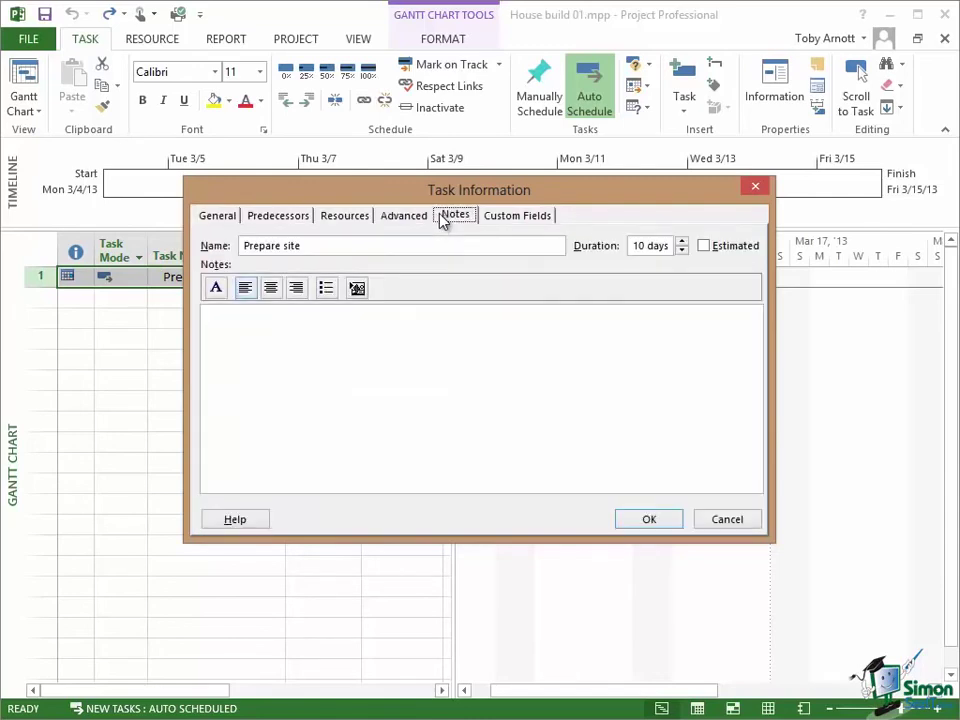
pyautogui.click(531, 218)
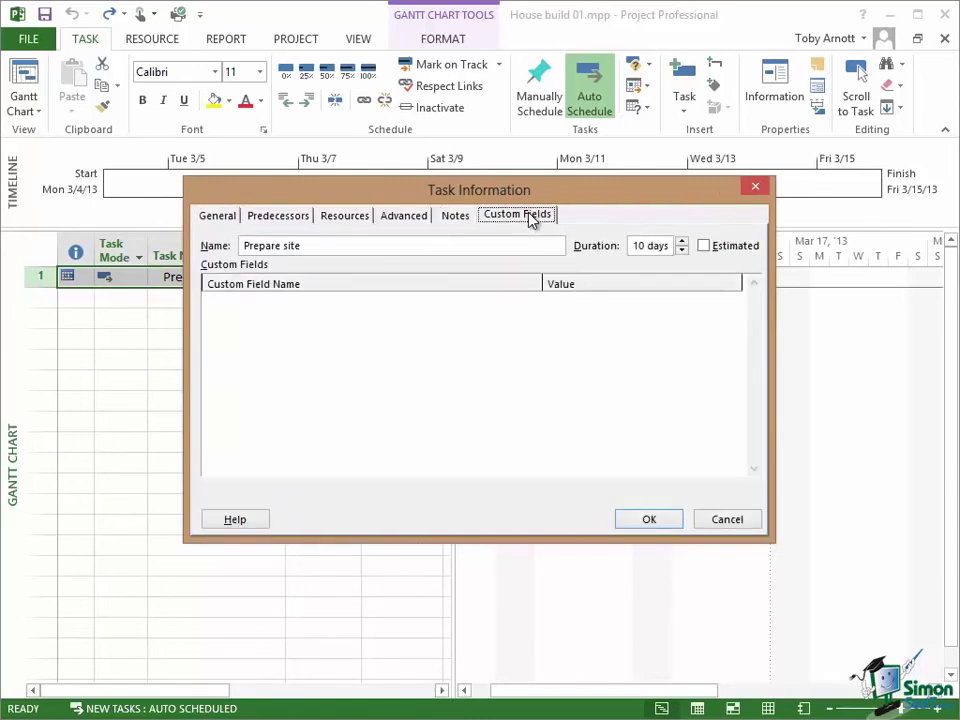
pyautogui.click(211, 218)
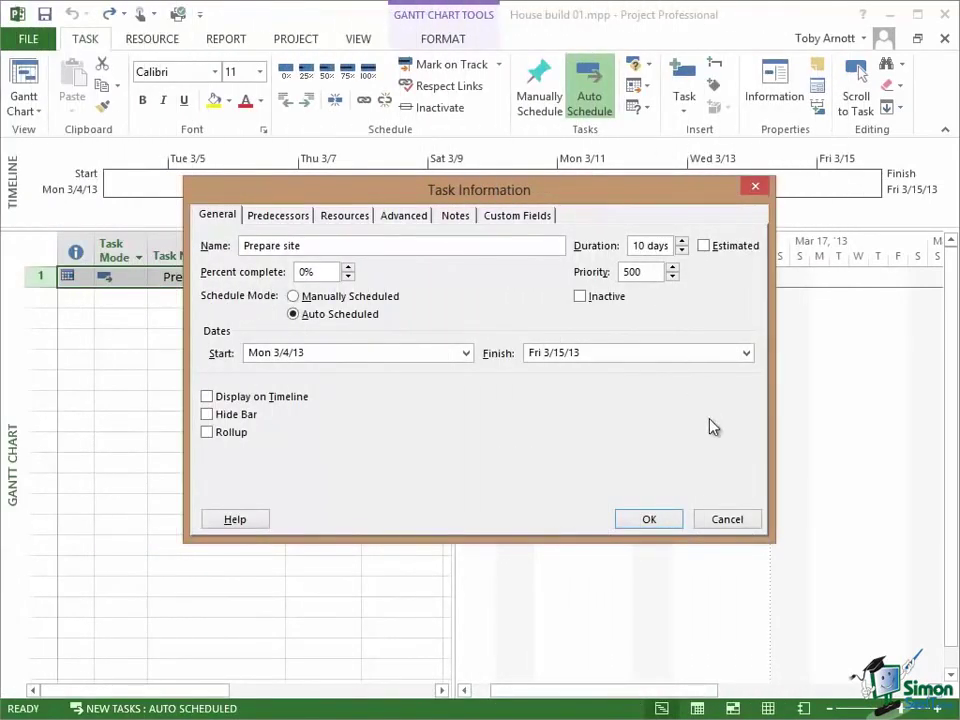
pyautogui.click(728, 520)
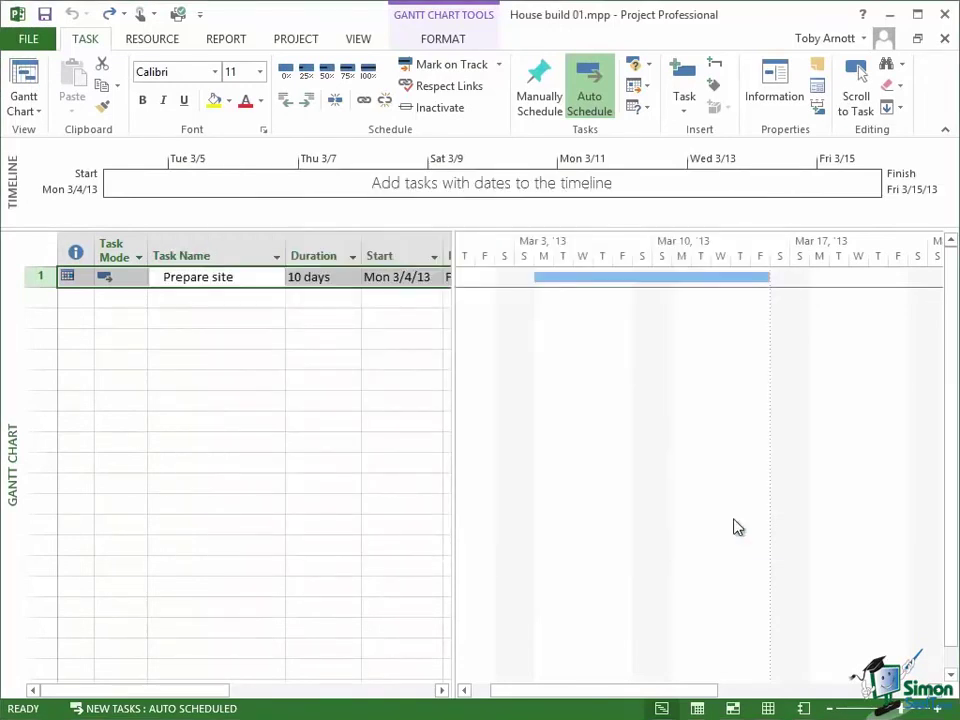
# Step: Reopen the task information for Prepare site directly from its row in the task table
pyautogui.doubleClick(342, 278)
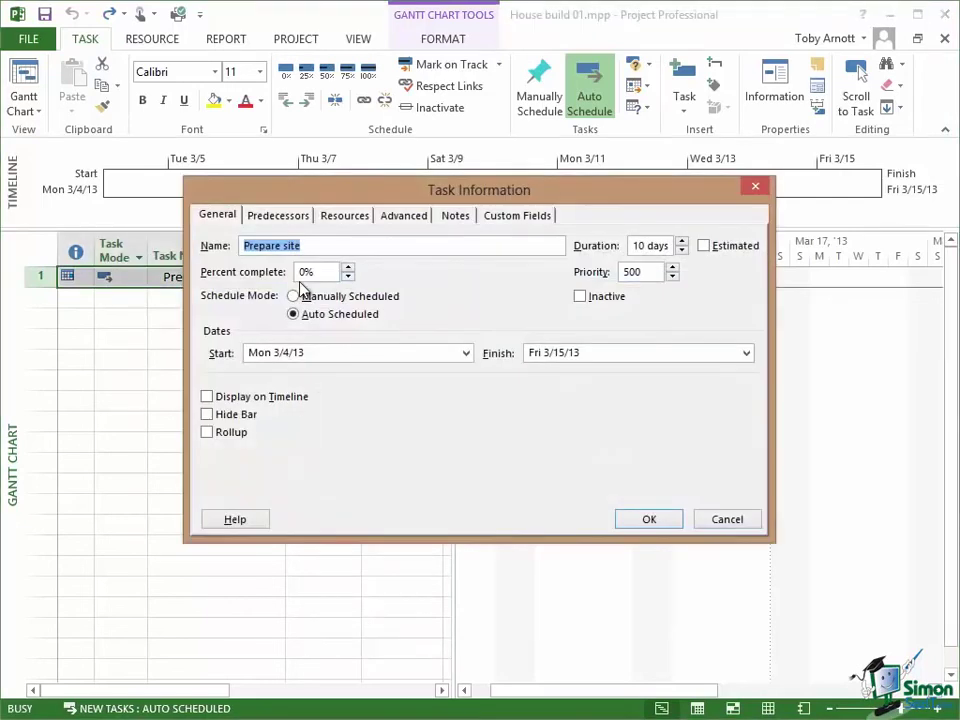